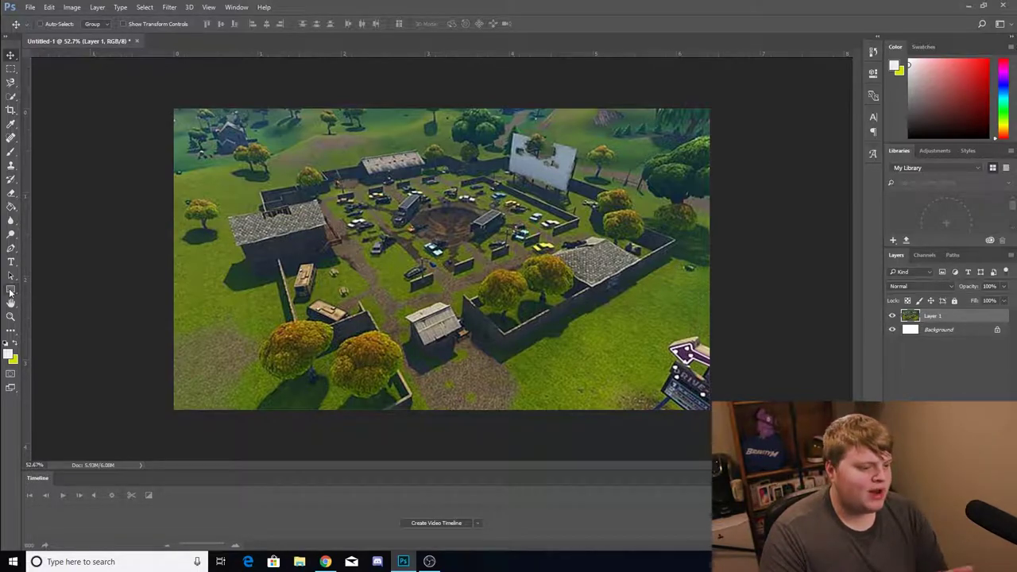
# Pick the Rectangle tool and set the foreground colour to #105edf
pyautogui.click(12, 290)
pyautogui.click(11, 356)
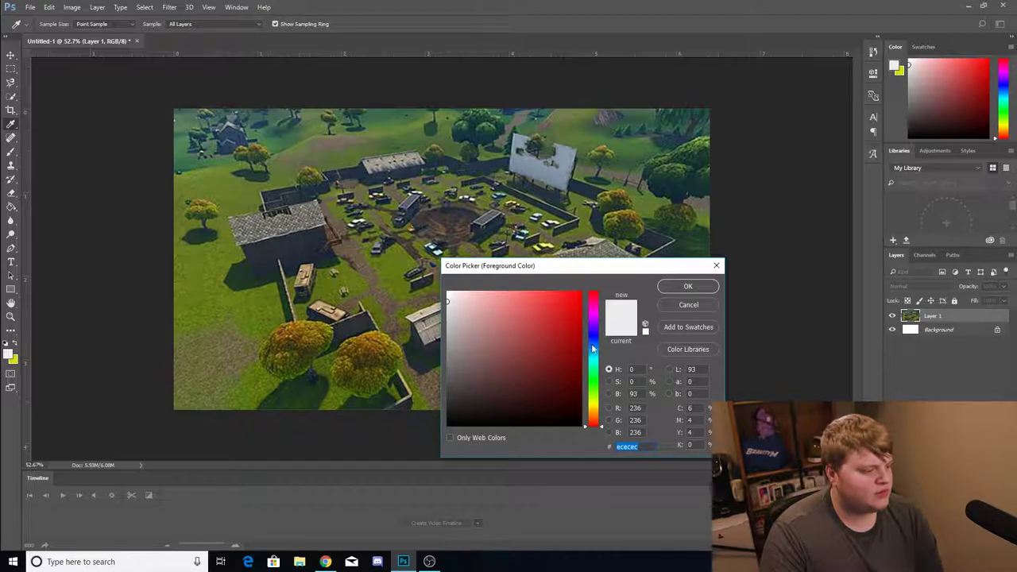
pyautogui.click(592, 345)
pyautogui.click(572, 307)
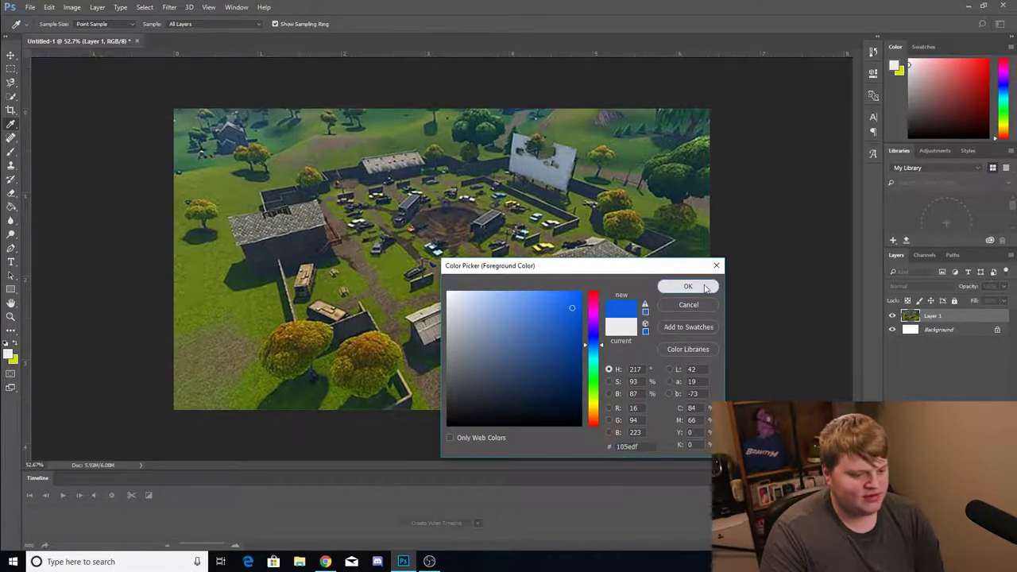
pyautogui.click(688, 287)
# Draw a blue rectangle across the entire canvas as Rectangle 1
pyautogui.moveTo(169, 106); pyautogui.dragTo(711, 414)
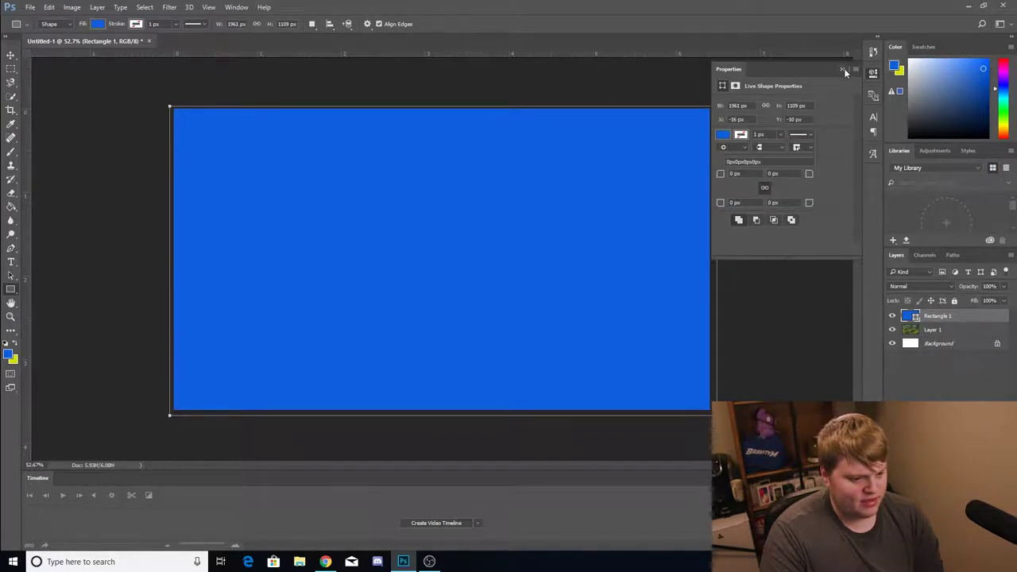
pyautogui.click(844, 70)
pyautogui.click(1004, 286)
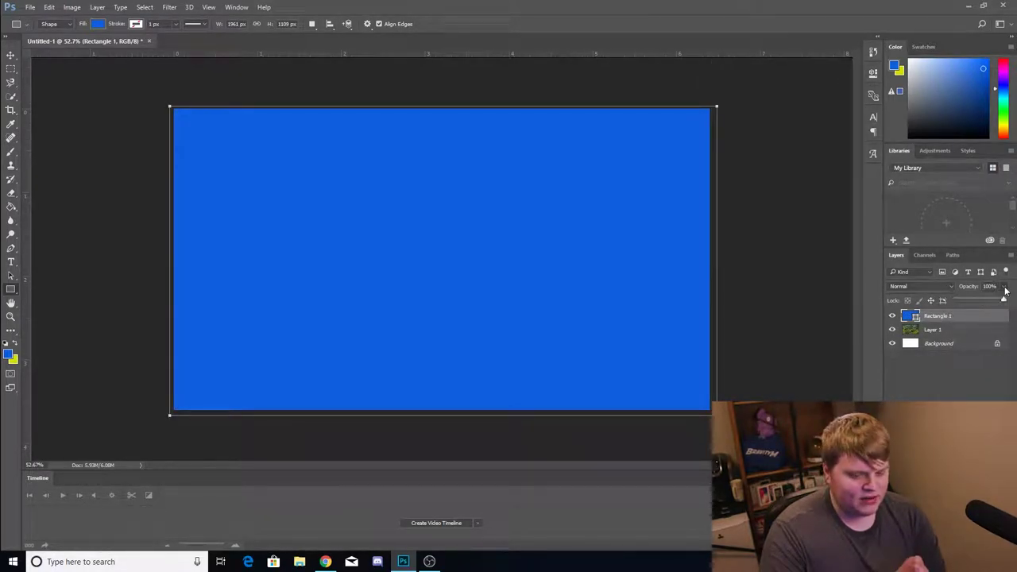
# Try Overlay blend on Rectangle 1, return to Normal, and set its opacity to 58%
pyautogui.moveTo(1004, 300)
pyautogui.mouseDown()
pyautogui.moveTo(966, 301)
pyautogui.moveTo(986, 300)
pyautogui.mouseUp()
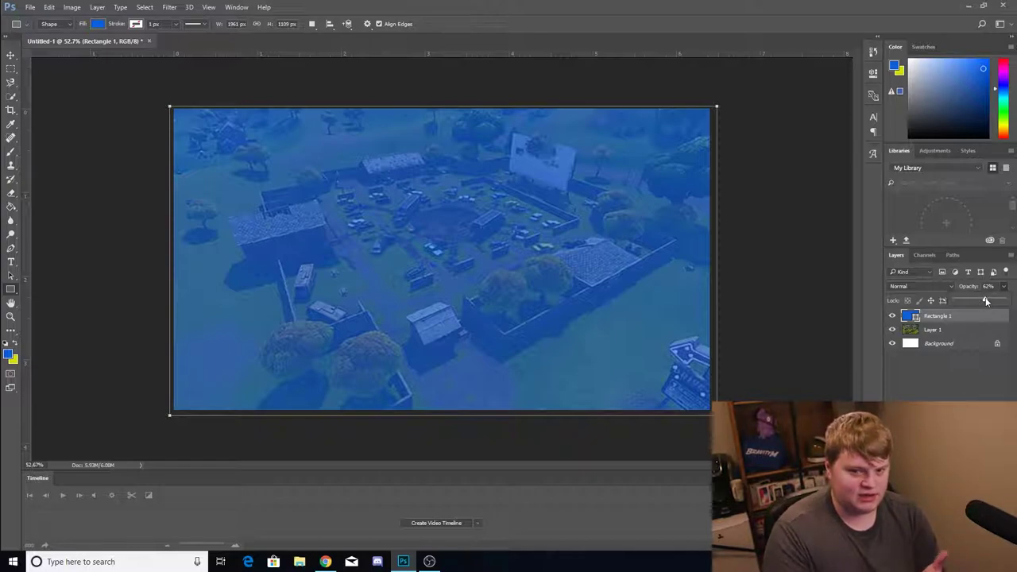
pyautogui.moveTo(982, 300); pyautogui.dragTo(1003, 300)
pyautogui.click(910, 306)
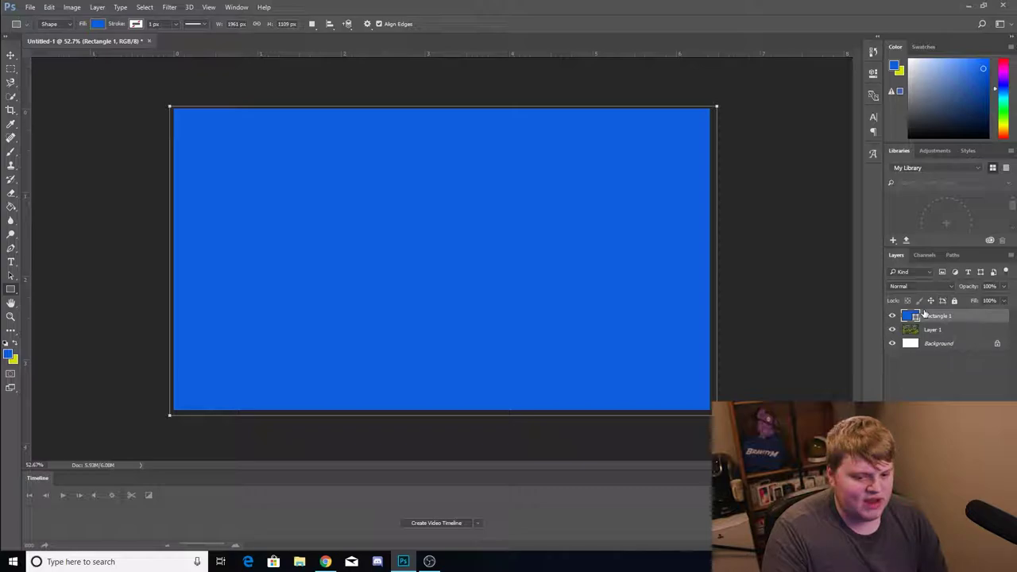
pyautogui.click(906, 287)
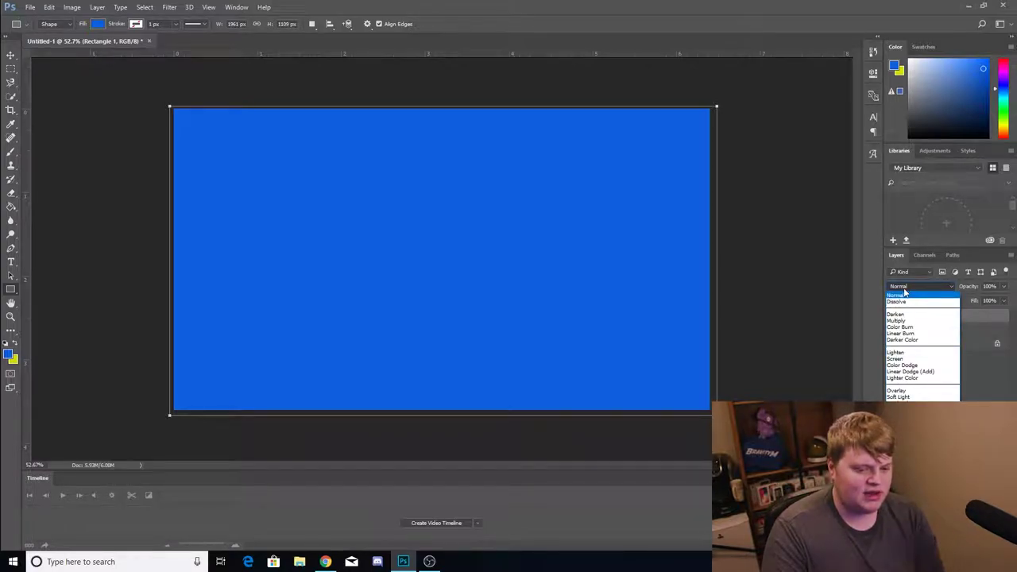
pyautogui.click(902, 391)
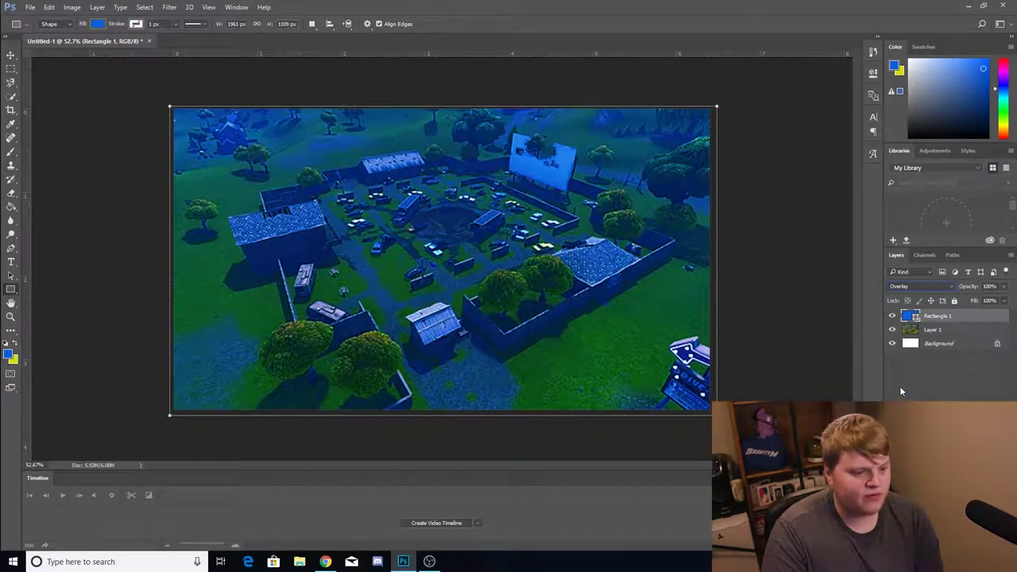
pyautogui.click(920, 286)
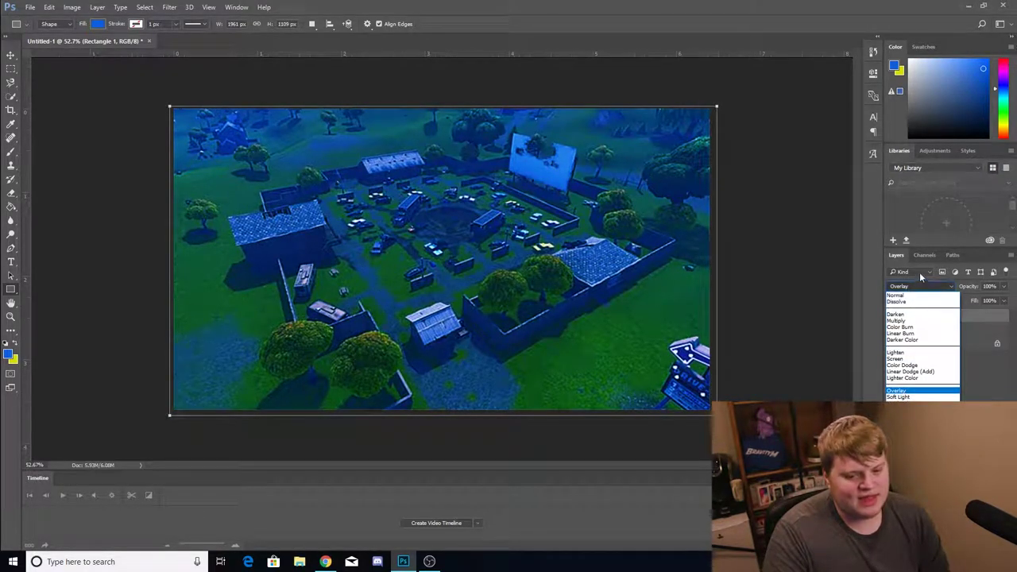
pyautogui.click(906, 291)
pyautogui.moveTo(1003, 302); pyautogui.dragTo(983, 304)
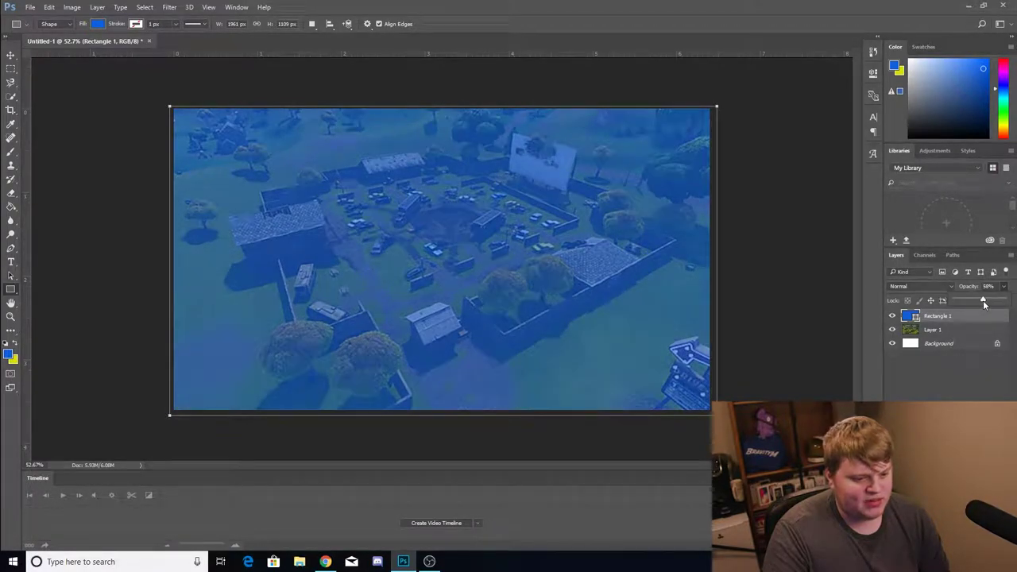
pyautogui.click(986, 375)
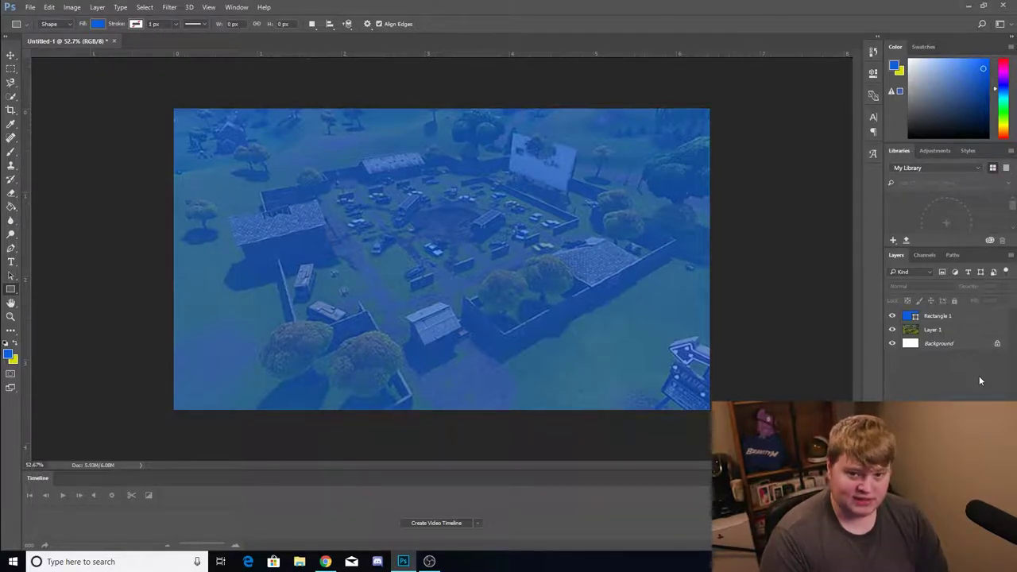
# Type a centred title with 'FORTNITE' on one line and 'DOPE WIN' below it
pyautogui.click(10, 262)
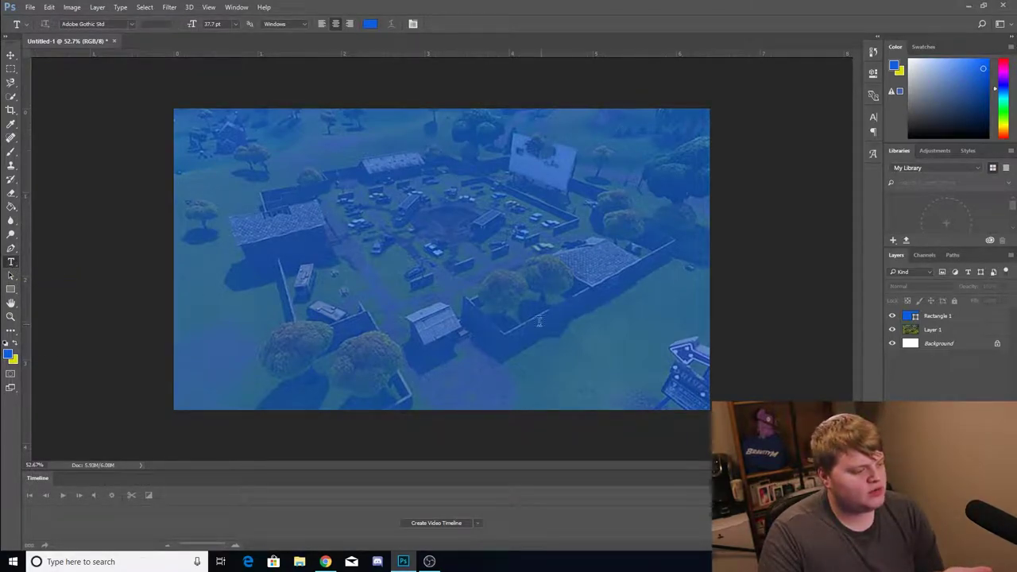
pyautogui.click(469, 278)
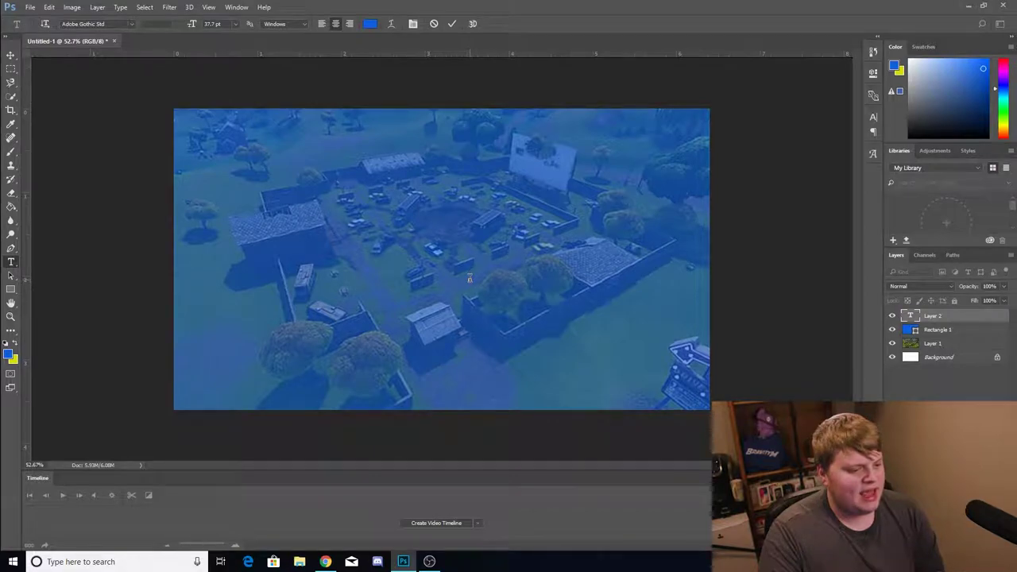
pyautogui.write('FORTNITE')
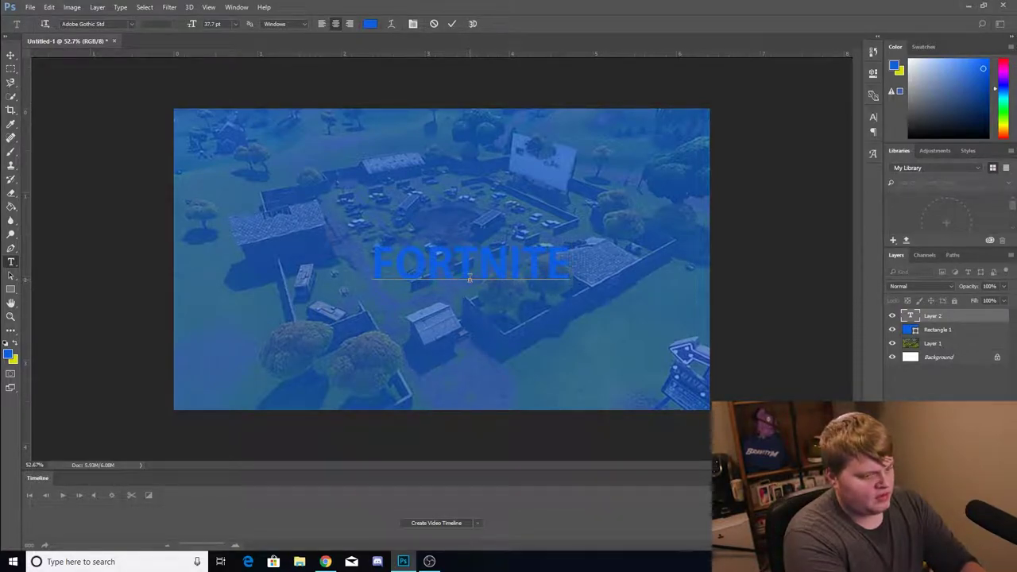
pyautogui.press('Return')
pyautogui.write('DOPE')
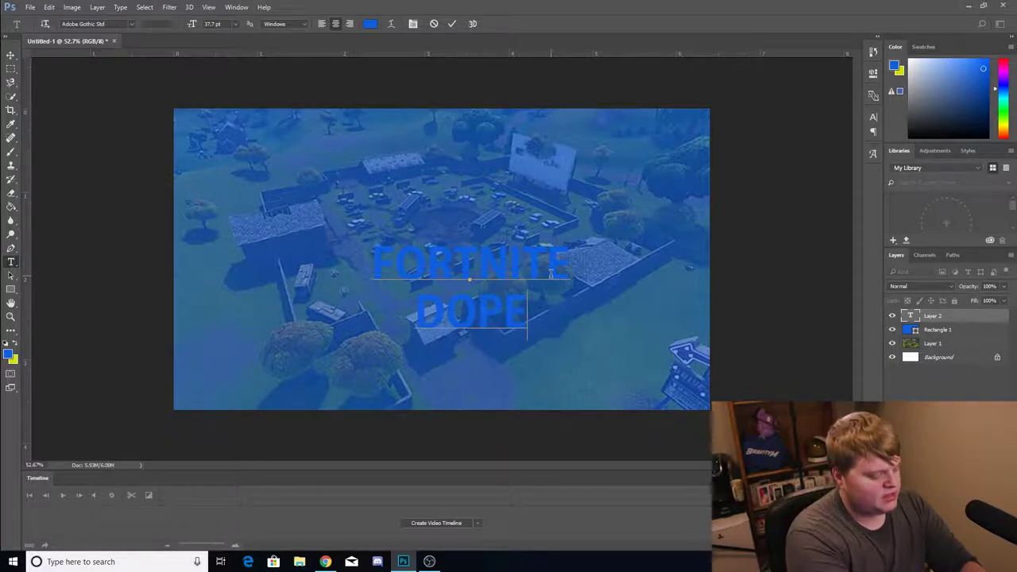
pyautogui.write(' WIN')
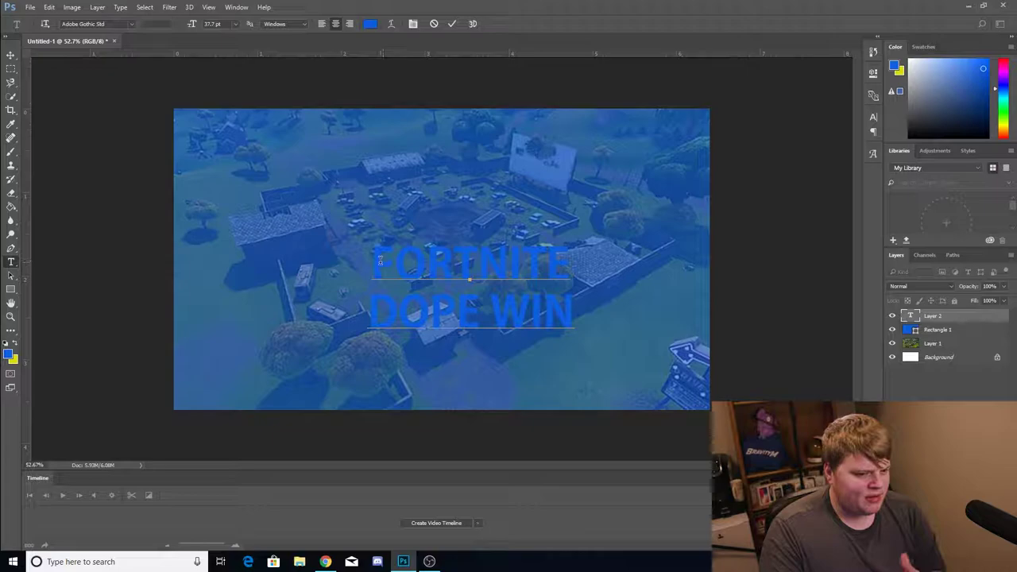
pyautogui.moveTo(372, 260); pyautogui.dragTo(567, 268)
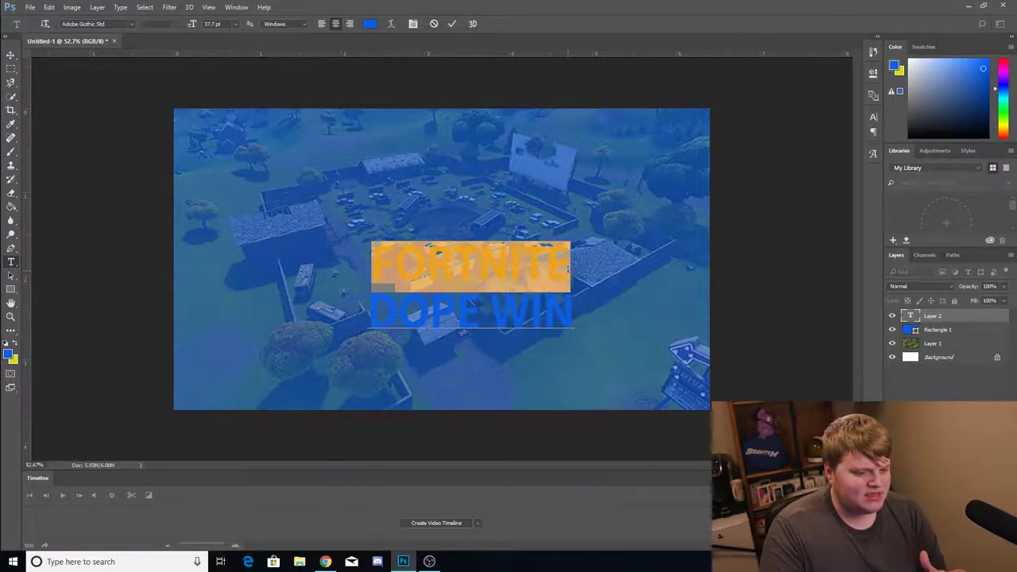
# Colour the word FORTNITE white (#ffffff)
pyautogui.click(370, 23)
pyautogui.write('ffffff')
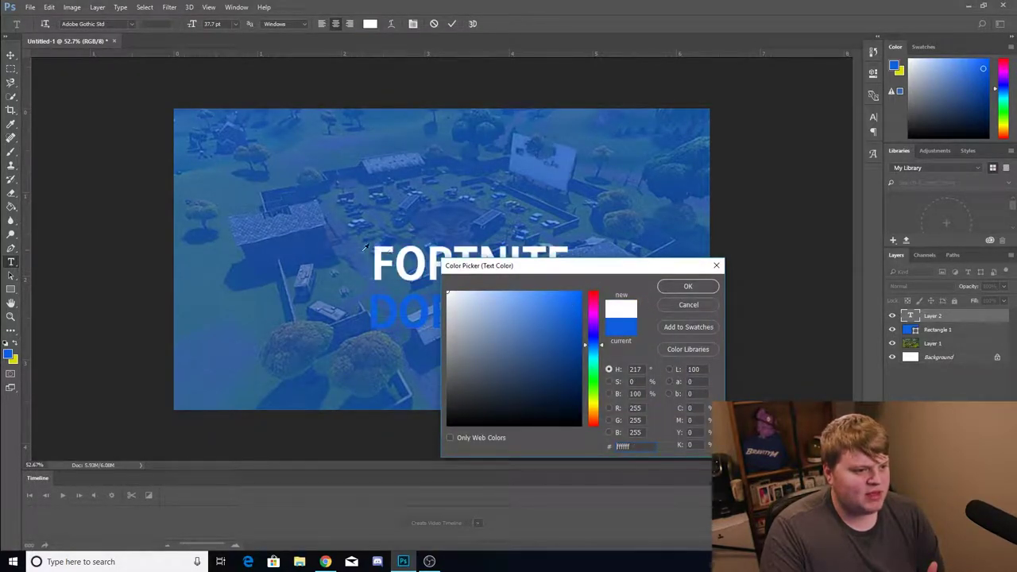
pyautogui.click(688, 287)
pyautogui.click(11, 55)
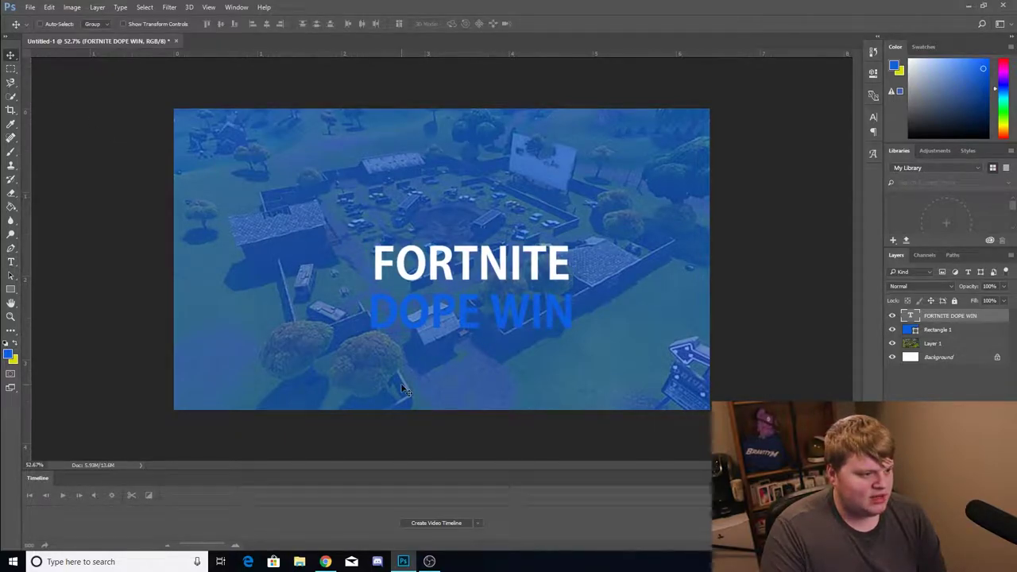
# Colour the DOPE WIN line bright yellow (#eedc11)
pyautogui.click(11, 261)
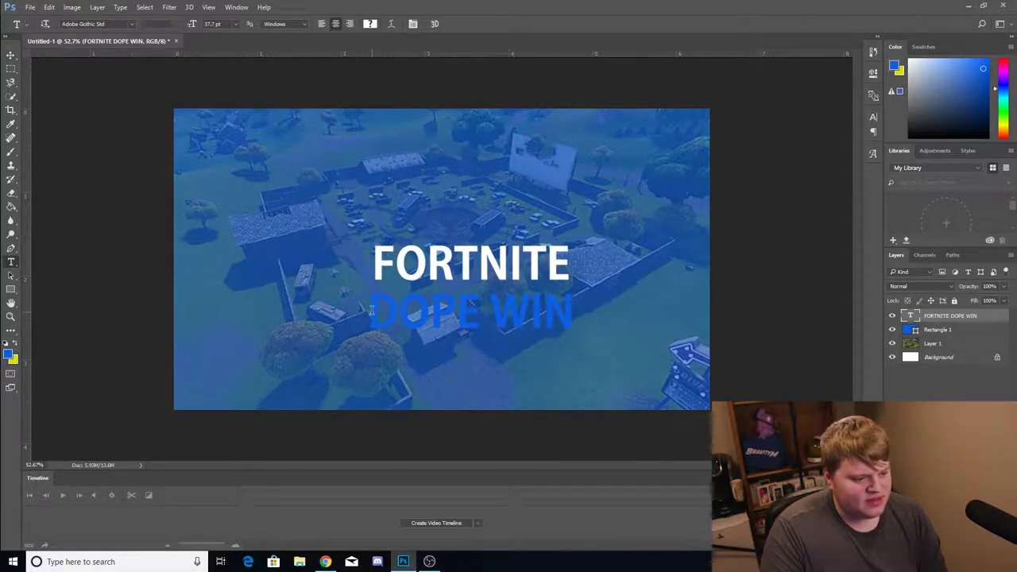
pyautogui.moveTo(370, 310); pyautogui.dragTo(578, 303)
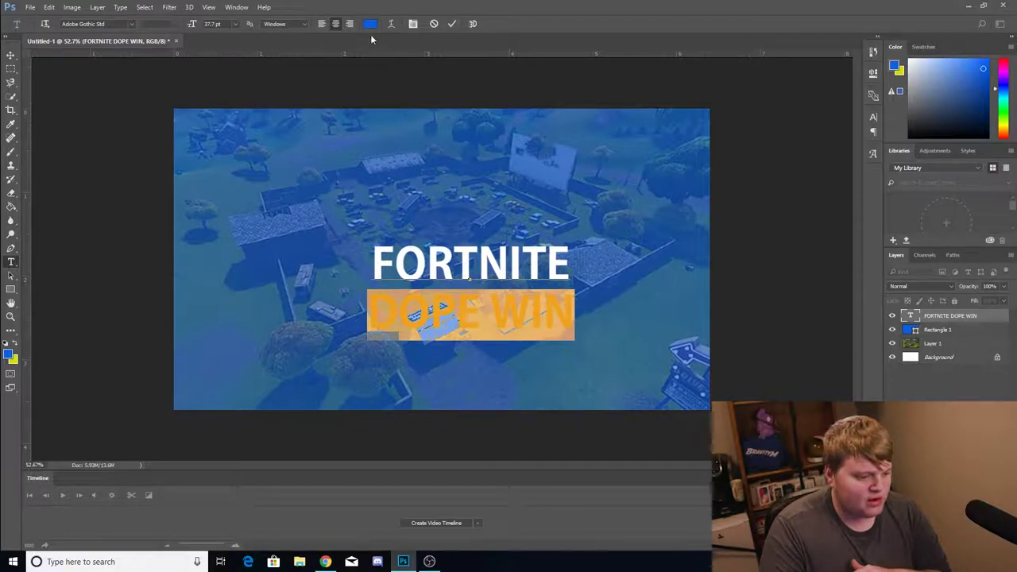
pyautogui.click(370, 23)
pyautogui.click(591, 407)
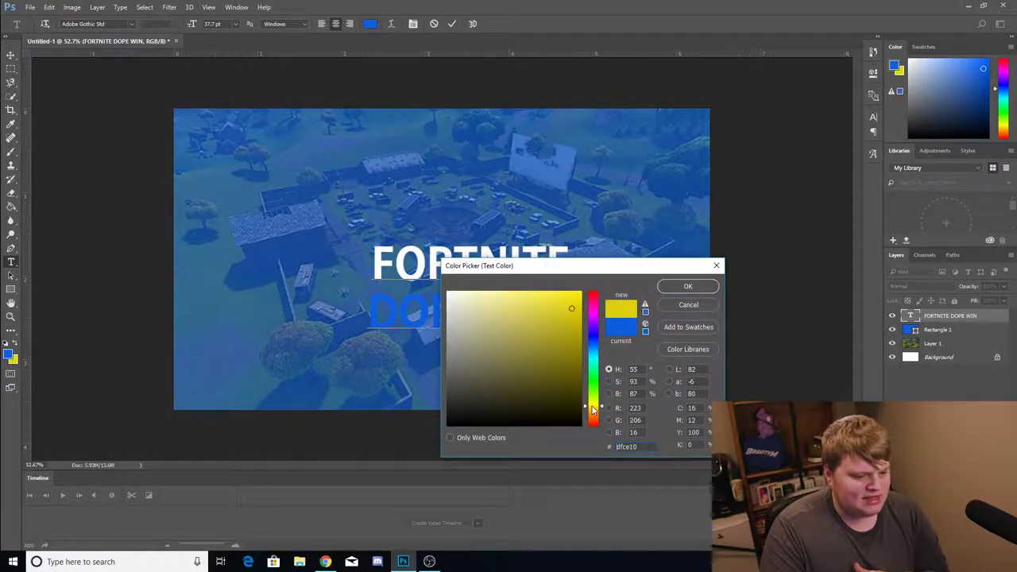
pyautogui.moveTo(566, 300); pyautogui.dragTo(572, 301)
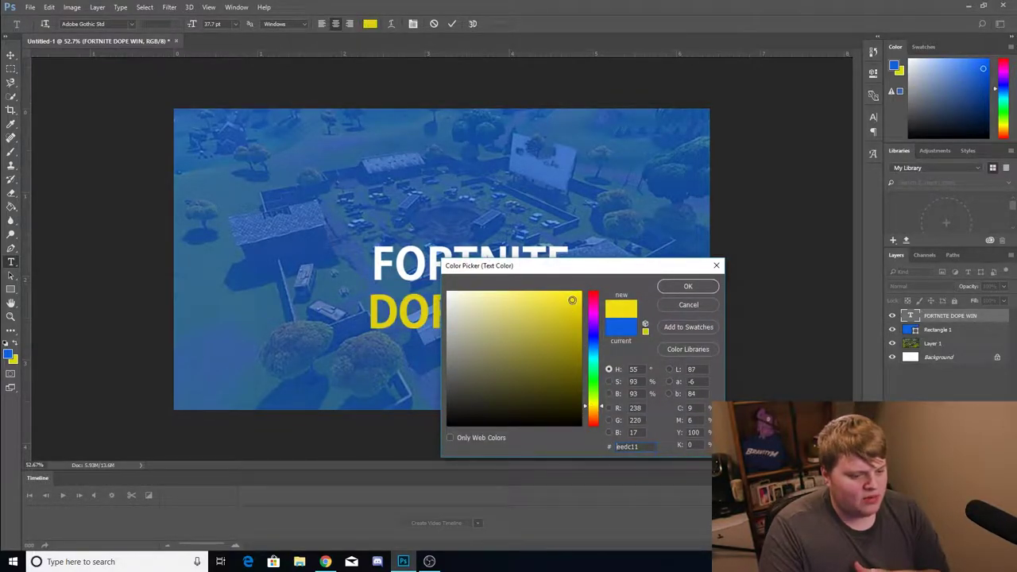
pyautogui.click(685, 286)
pyautogui.click(12, 57)
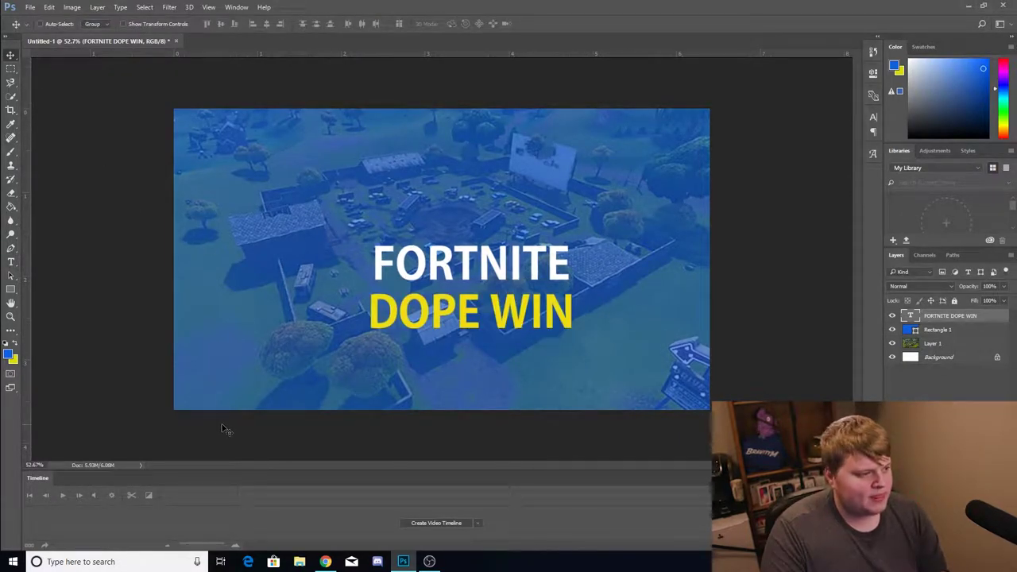
# Reselect the DOPE WIN line and bring up the paragraph settings
pyautogui.click(11, 262)
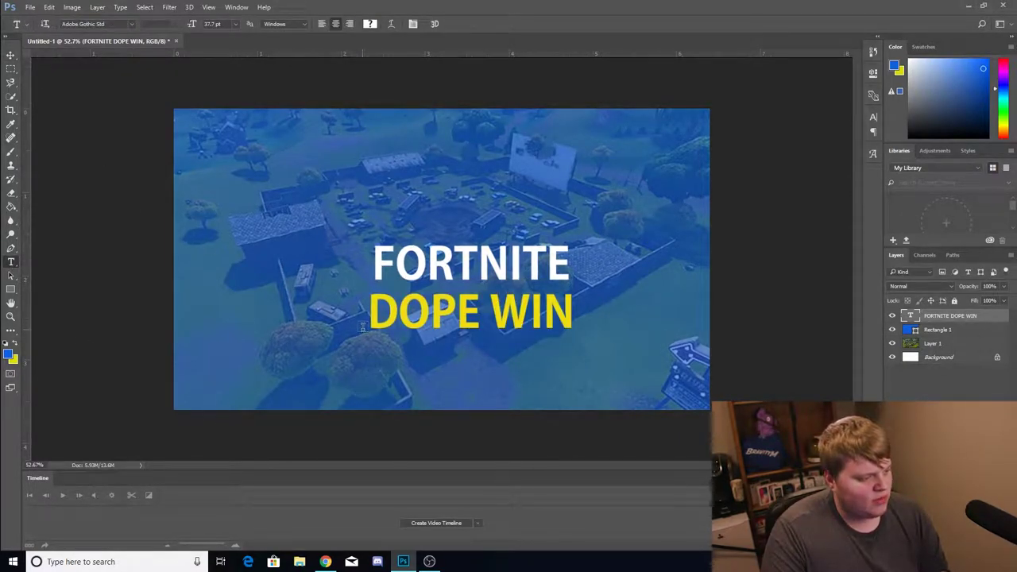
pyautogui.moveTo(375, 306); pyautogui.dragTo(582, 334)
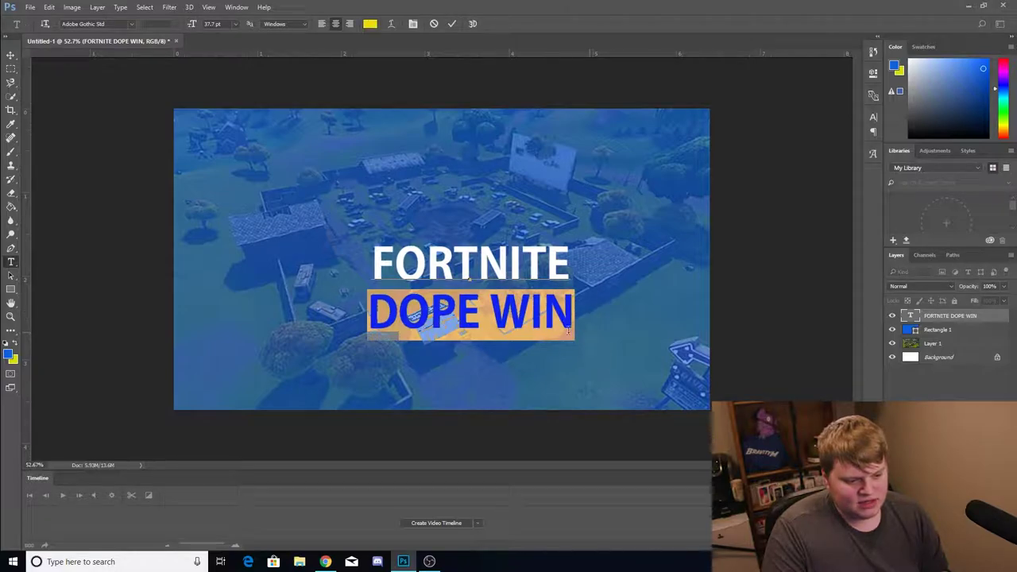
pyautogui.click(874, 131)
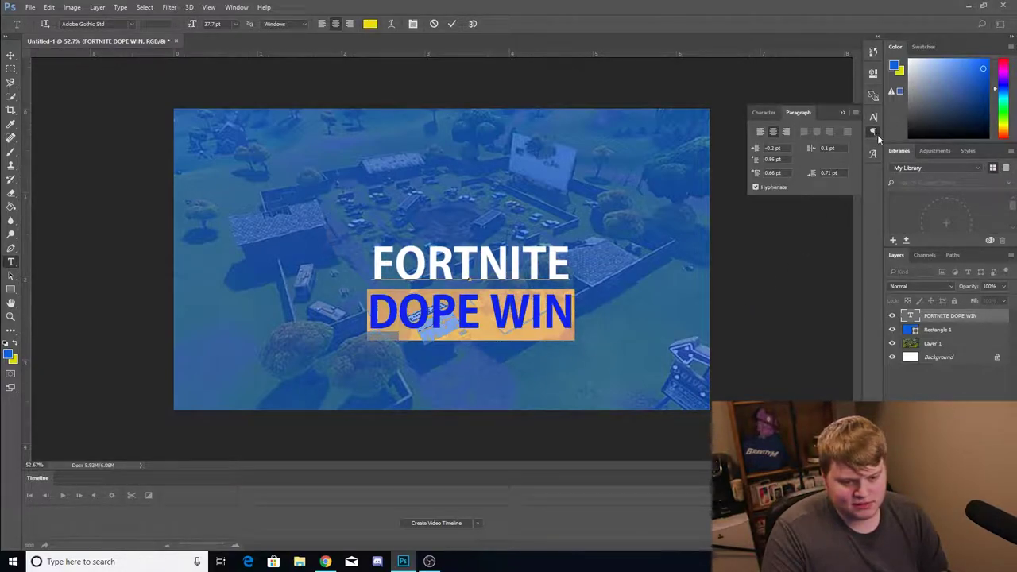
# In the Character panel, set DOPE WIN to 22.7 pt with 21.19 pt leading
pyautogui.click(236, 7)
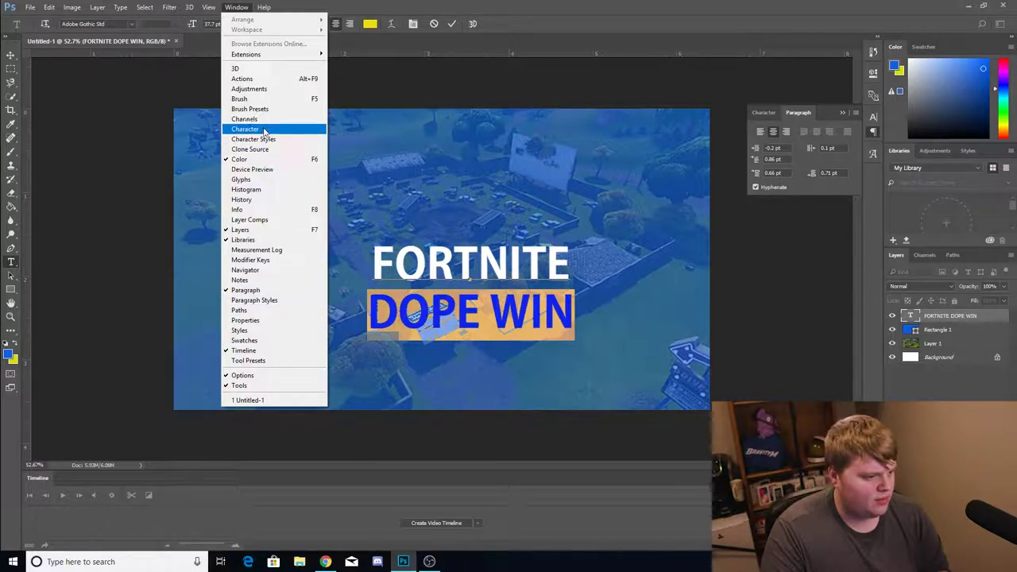
pyautogui.click(762, 113)
pyautogui.click(761, 113)
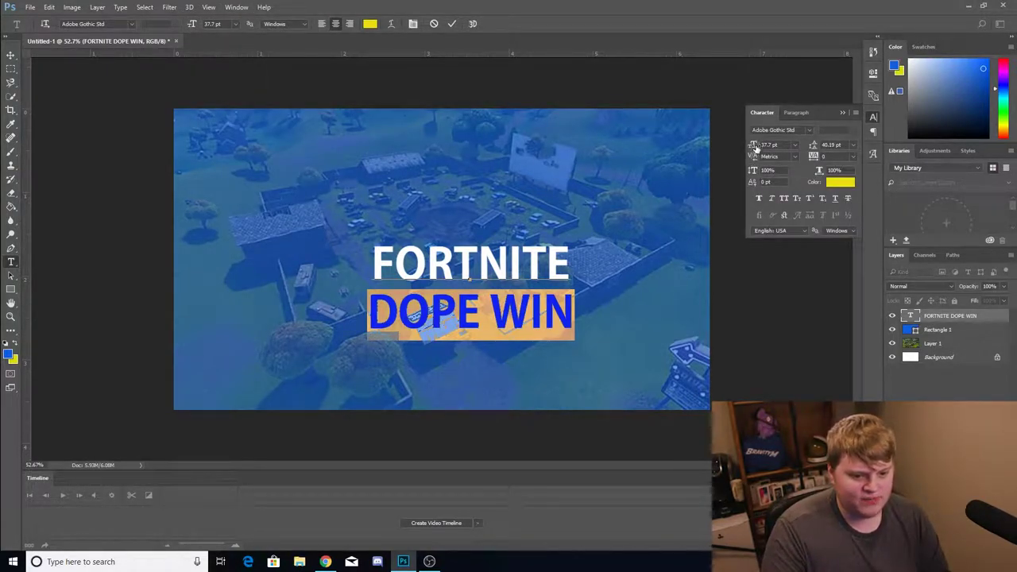
pyautogui.moveTo(753, 146); pyautogui.dragTo(747, 149)
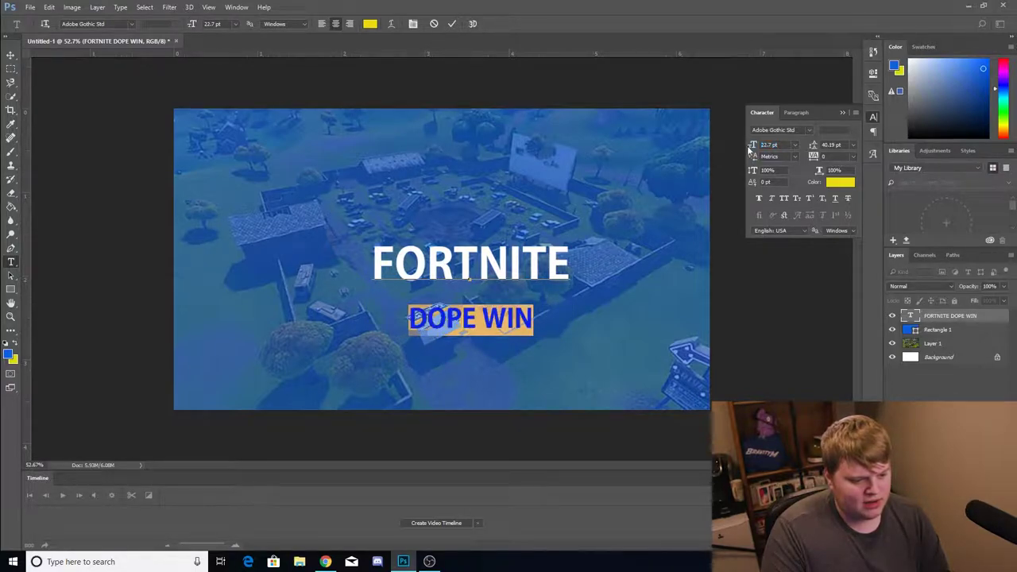
pyautogui.moveTo(816, 150); pyautogui.dragTo(805, 149)
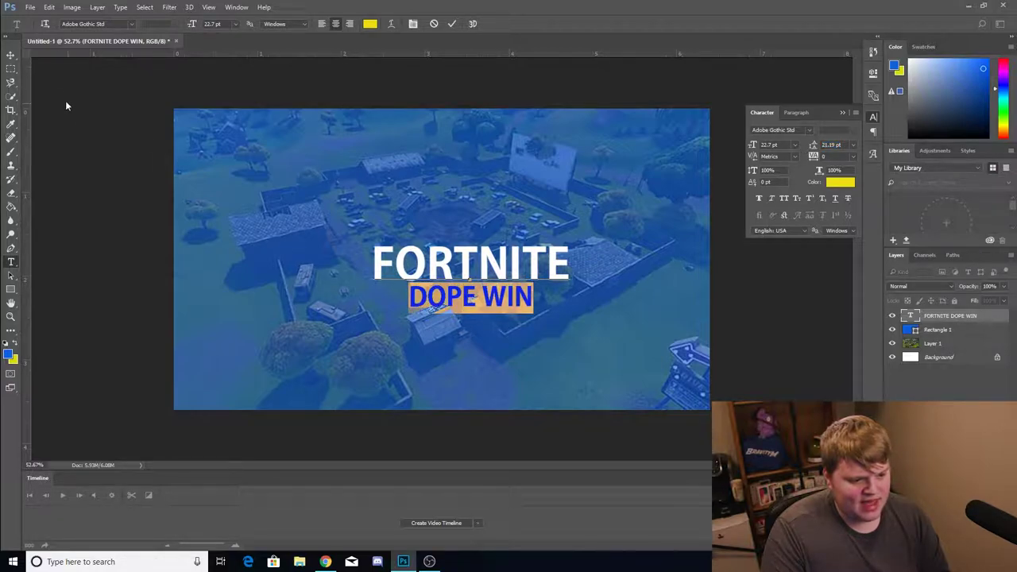
pyautogui.click(18, 61)
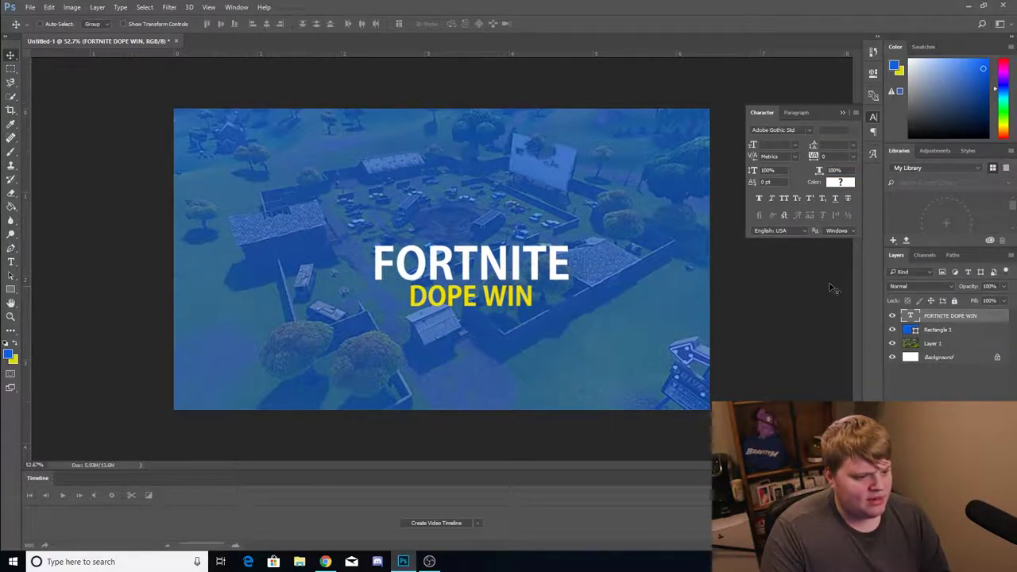
# Close the Character panel and select the FORTNITE DOPE WIN text layer
pyautogui.click(842, 112)
pyautogui.click(914, 375)
pyautogui.click(458, 271)
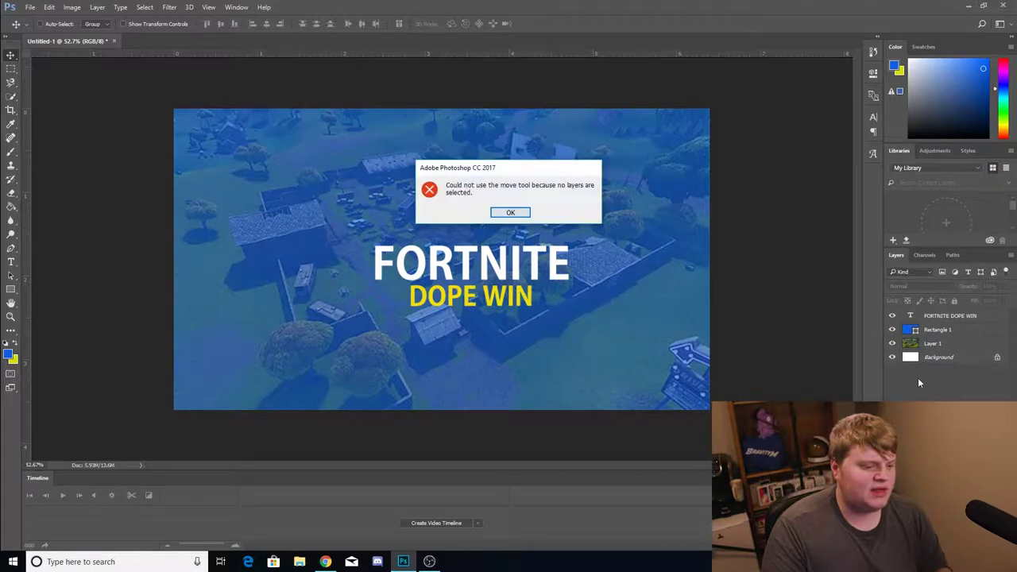
pyautogui.press('Return')
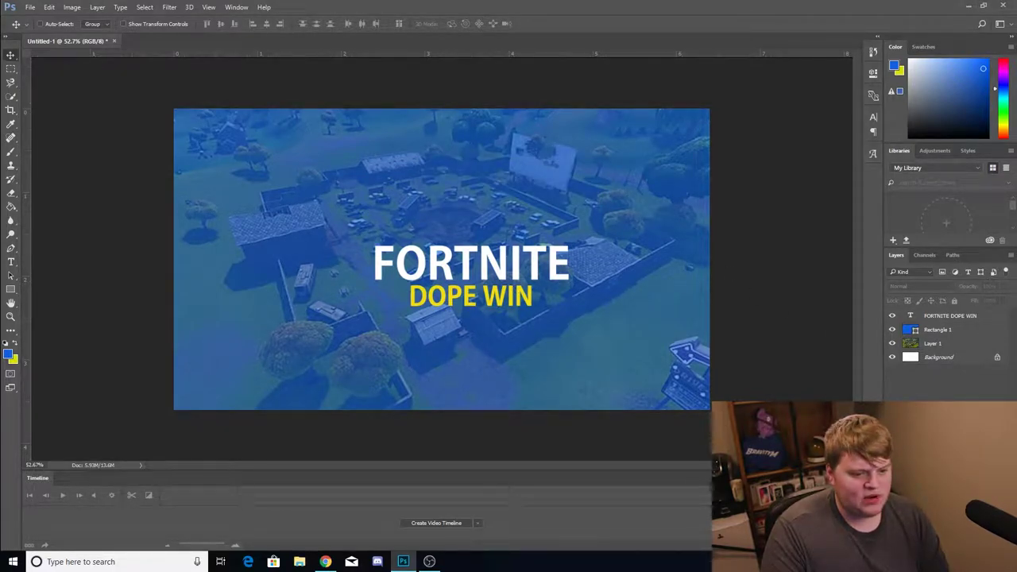
pyautogui.click(958, 317)
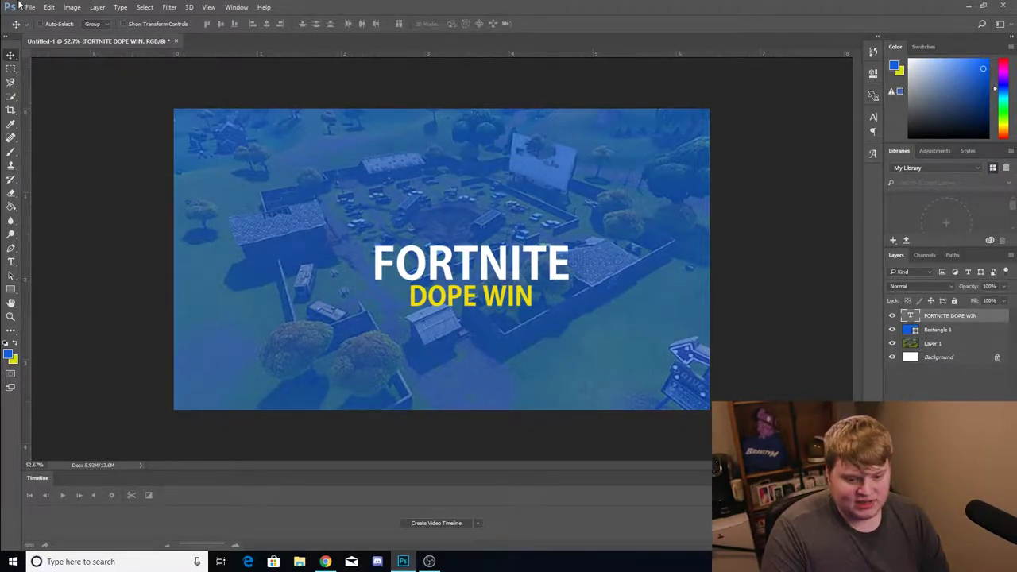
# Free Transform the title to enlarge it and place it in the lower right
pyautogui.click(49, 7)
pyautogui.click(79, 224)
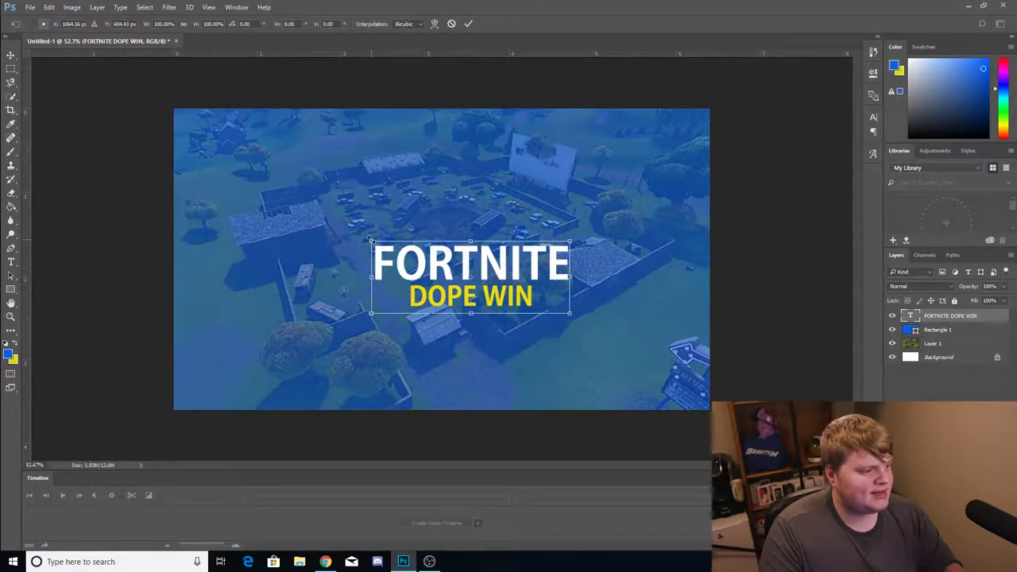
pyautogui.moveTo(370, 239); pyautogui.dragTo(297, 206)
pyautogui.moveTo(450, 278); pyautogui.dragTo(572, 341)
pyautogui.moveTo(419, 282); pyautogui.dragTo(388, 276)
pyautogui.moveTo(514, 322); pyautogui.dragTo(508, 328)
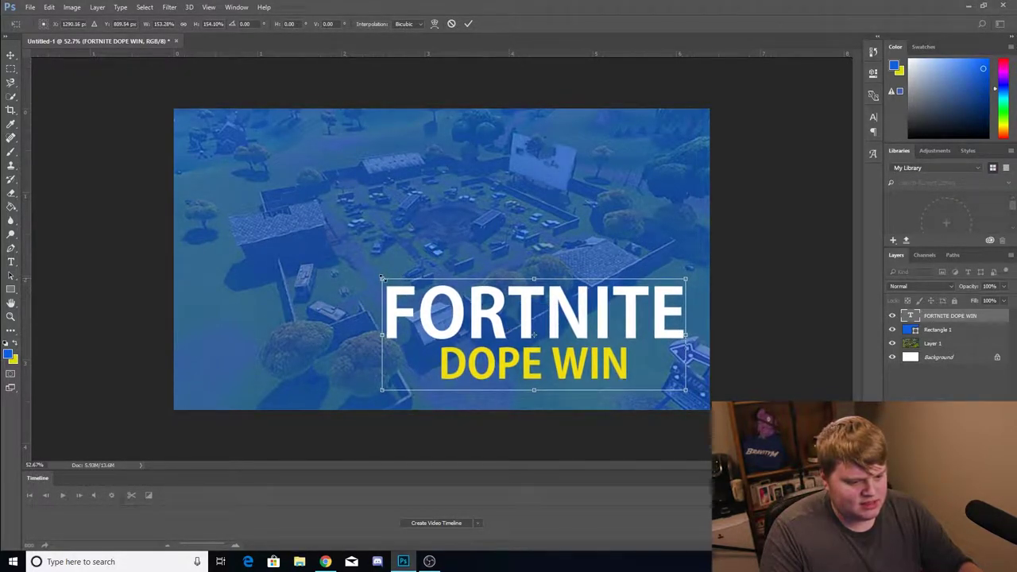
pyautogui.moveTo(381, 278); pyautogui.dragTo(359, 274)
pyautogui.moveTo(493, 311); pyautogui.dragTo(510, 309)
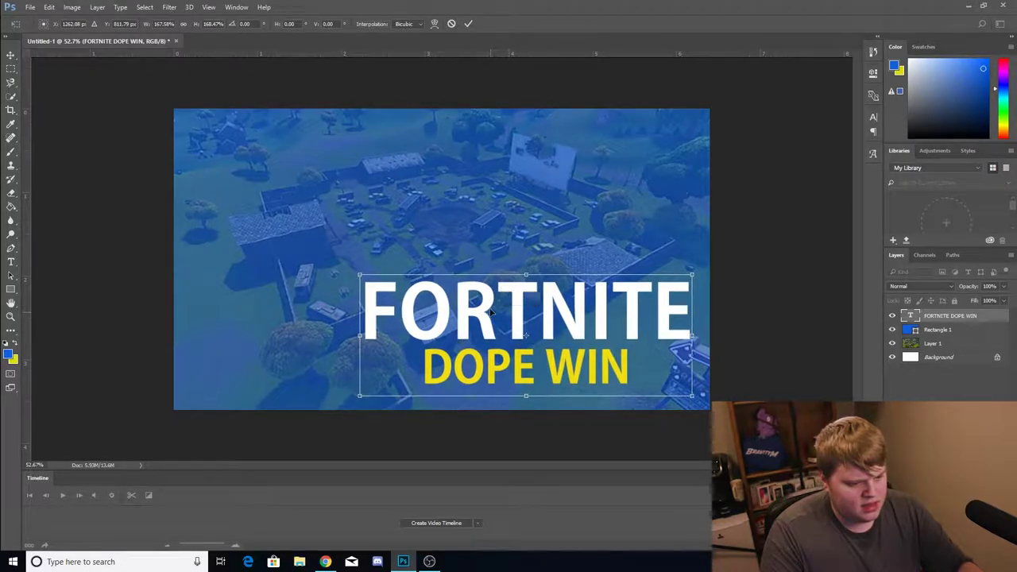
pyautogui.press('Return')
pyautogui.moveTo(586, 322); pyautogui.dragTo(582, 317)
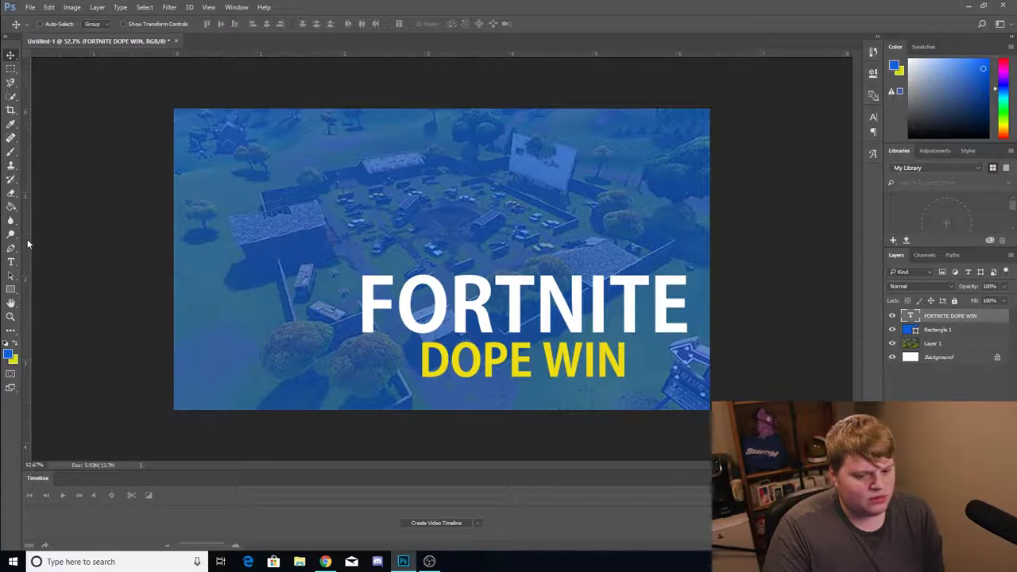
pyautogui.click(945, 382)
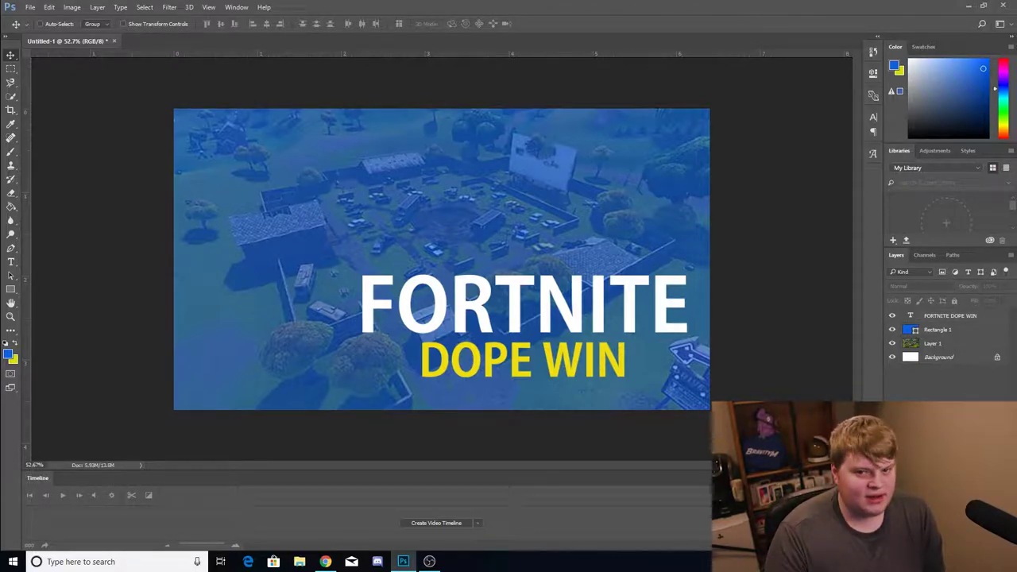
# Open the text layer's Layer Style and enable Drop Shadow
pyautogui.click(990, 318)
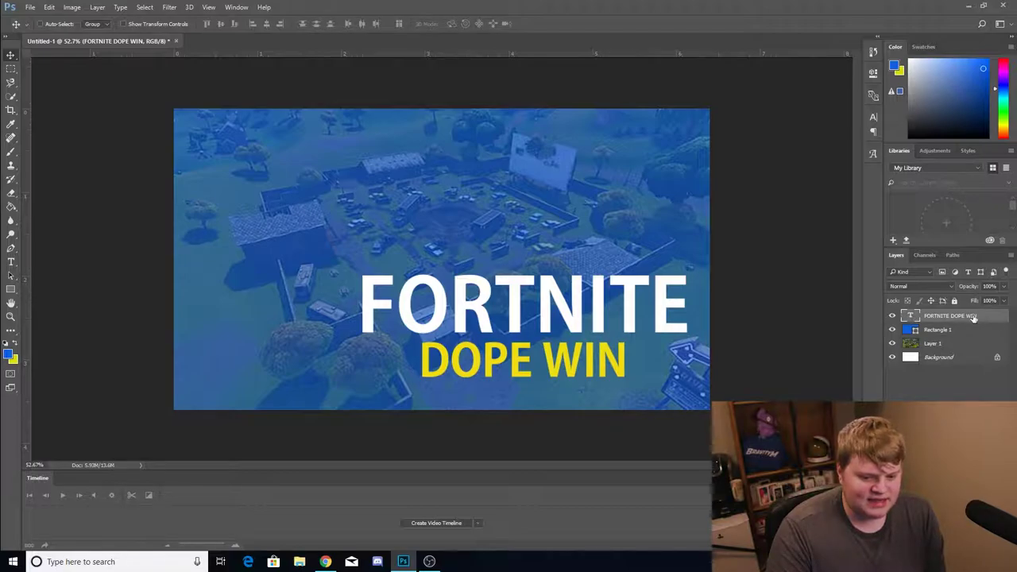
pyautogui.doubleClick(993, 318)
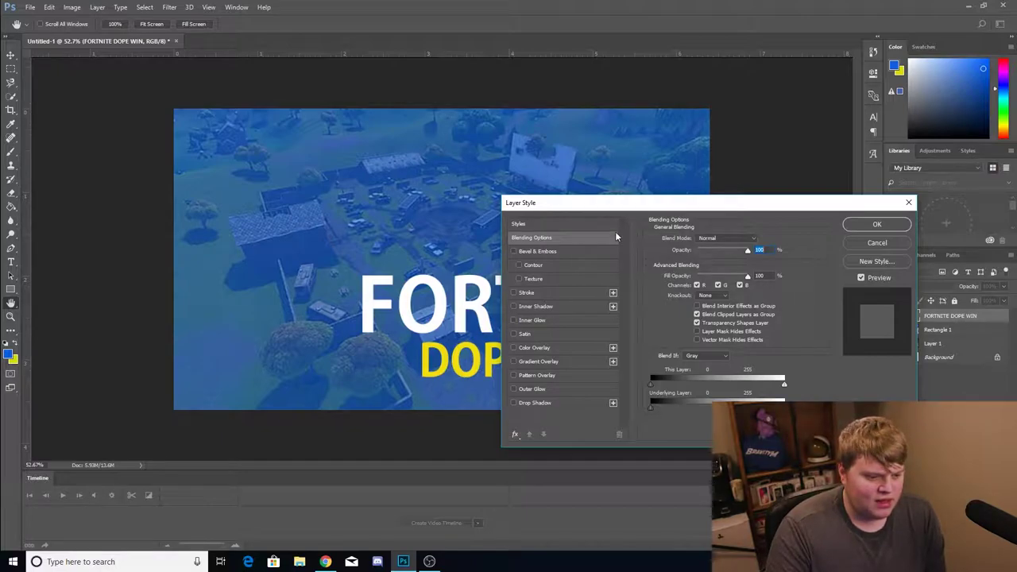
pyautogui.click(512, 402)
pyautogui.moveTo(636, 203); pyautogui.dragTo(852, 185)
pyautogui.click(768, 387)
pyautogui.click(768, 388)
pyautogui.click(768, 388)
pyautogui.click(767, 388)
pyautogui.click(767, 387)
pyautogui.moveTo(824, 188); pyautogui.dragTo(772, 172)
# Set the shadow distance to 18 px and its colour to black (000000) after trying red
pyautogui.moveTo(858, 255); pyautogui.dragTo(860, 281)
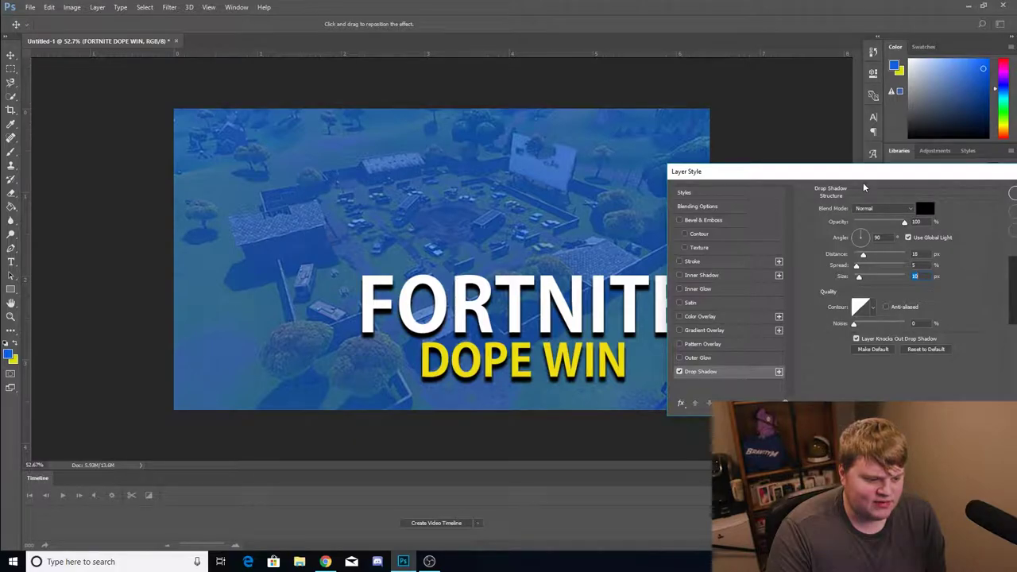
pyautogui.moveTo(858, 172); pyautogui.dragTo(795, 234)
pyautogui.click(860, 270)
pyautogui.write('ff0000')
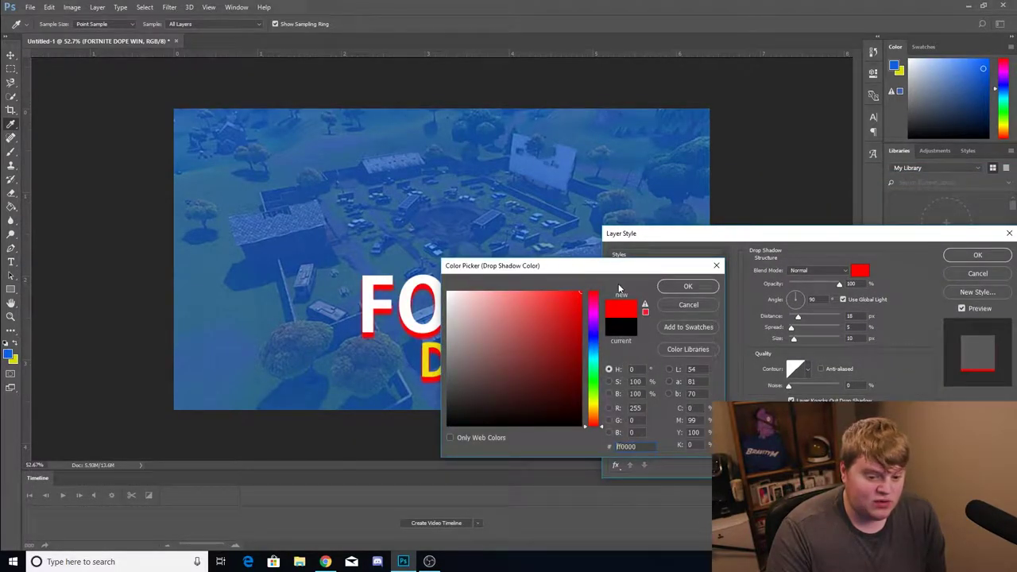
pyautogui.press('Return')
pyautogui.click(859, 271)
pyautogui.moveTo(635, 220); pyautogui.dragTo(660, 229)
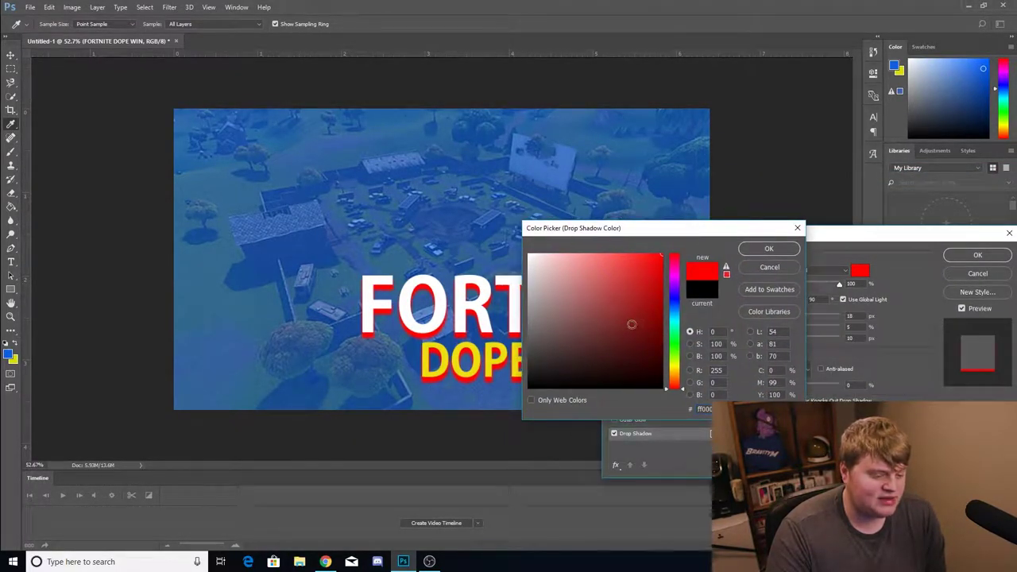
pyautogui.write('000000')
pyautogui.click(769, 248)
pyautogui.moveTo(761, 232)
pyautogui.mouseDown()
pyautogui.moveTo(724, 450)
pyautogui.moveTo(692, 188)
pyautogui.moveTo(755, 165)
pyautogui.mouseUp()
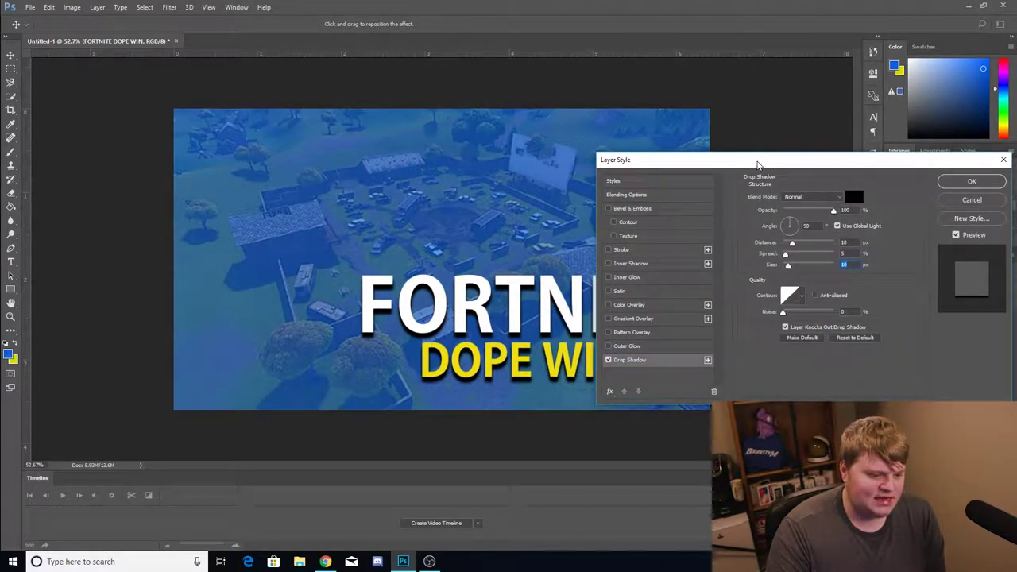
# Test a Stroke in blue and yellow, then uncheck it and click OK to keep only the drop shadow
pyautogui.click(628, 251)
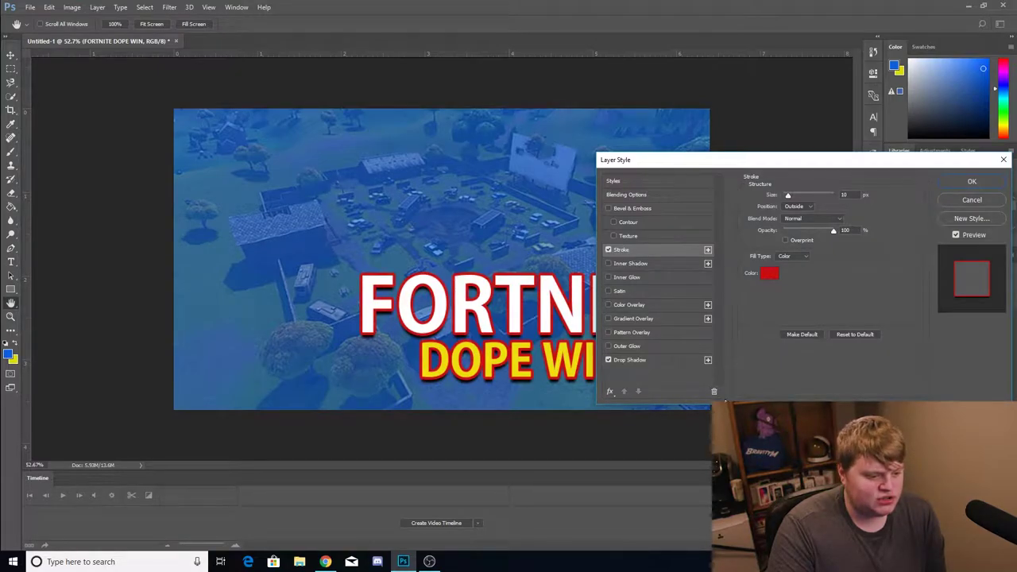
pyautogui.click(769, 274)
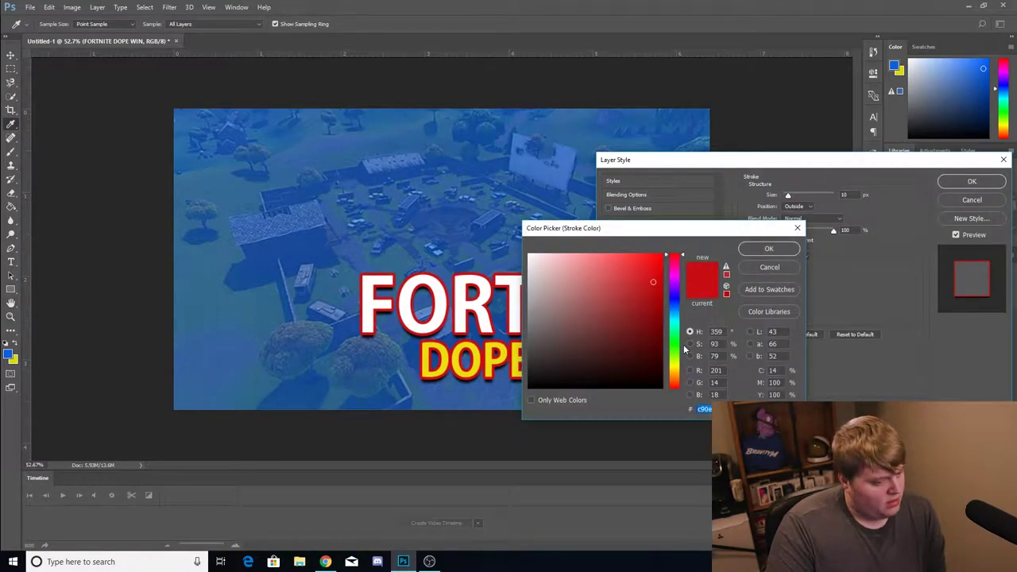
pyautogui.click(675, 300)
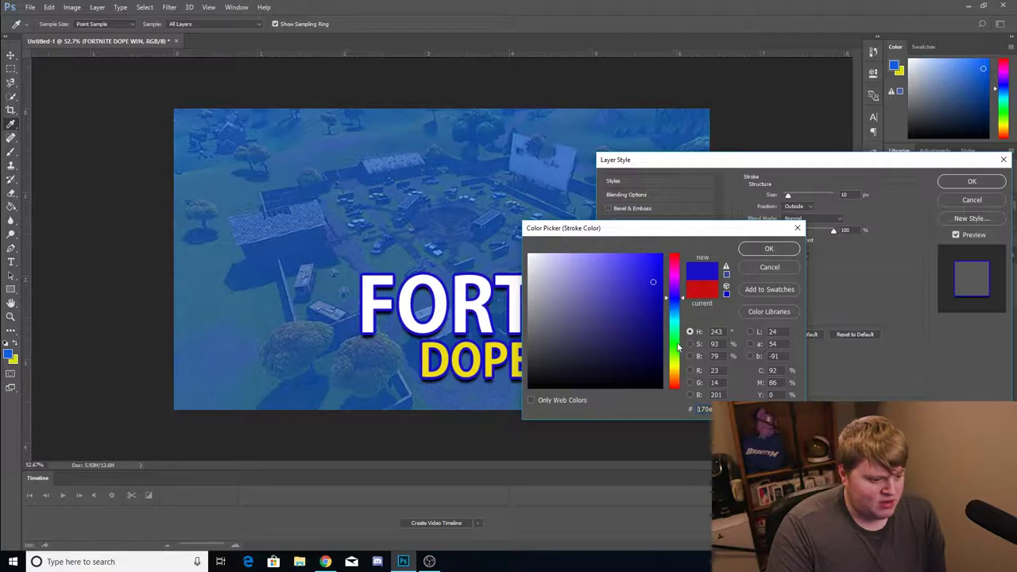
pyautogui.click(677, 371)
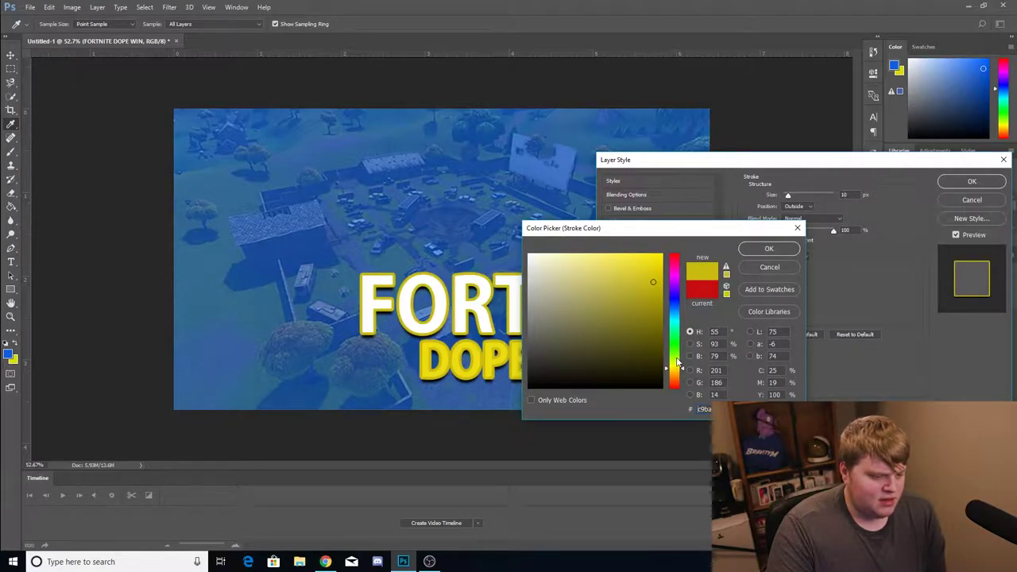
pyautogui.click(769, 267)
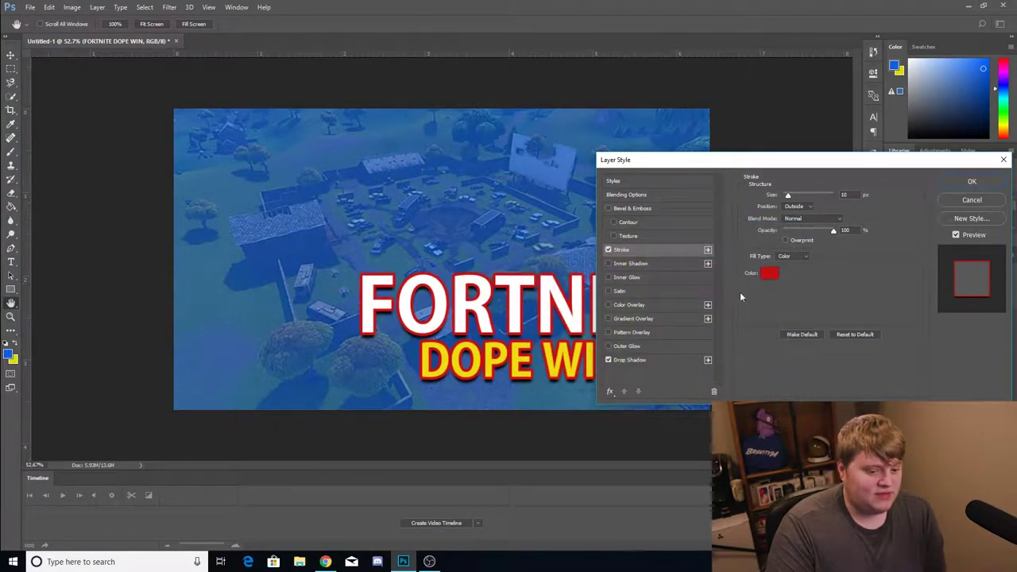
pyautogui.click(608, 248)
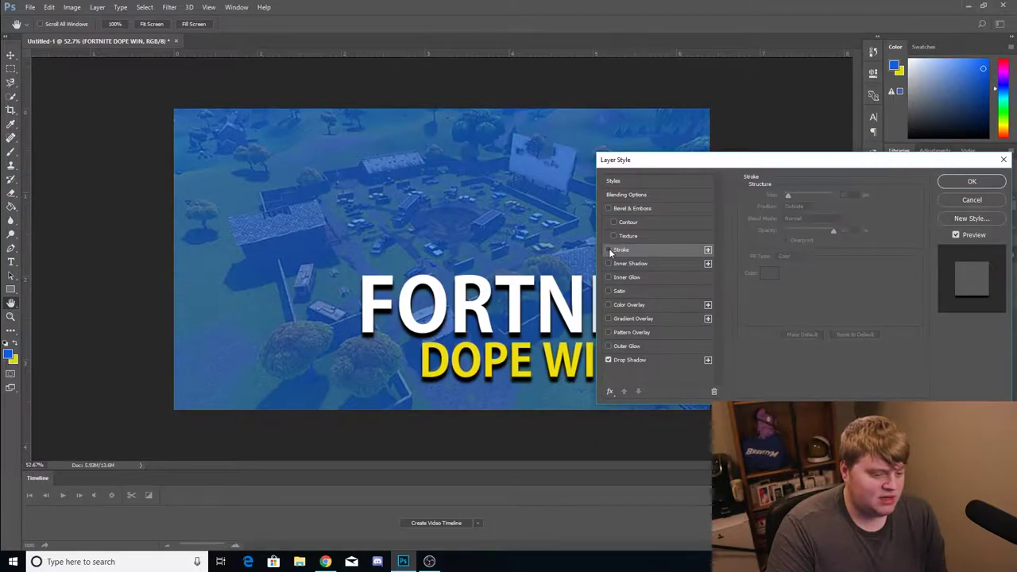
pyautogui.click(972, 181)
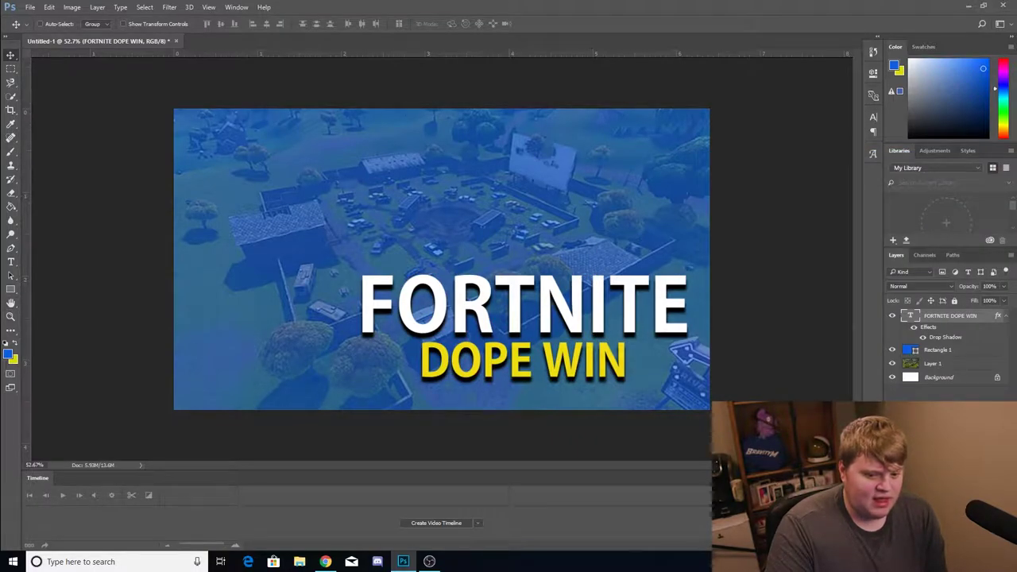